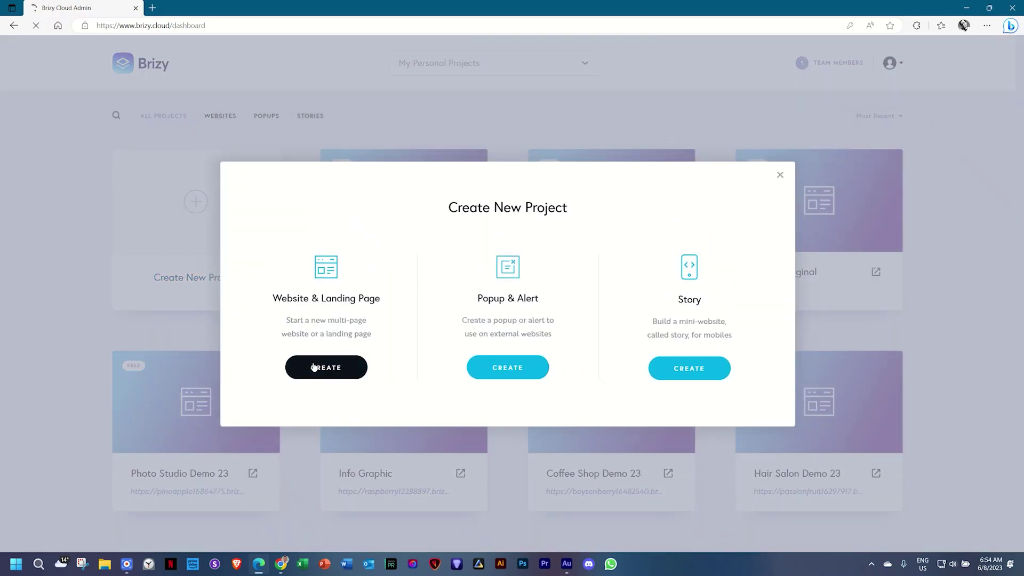
{"action": "type", "text": "New Free Project"}
Step: Open the new project in the editor and import the premade Resume layout onto its page
{"action": "left_click", "coordinate": [403, 206]}
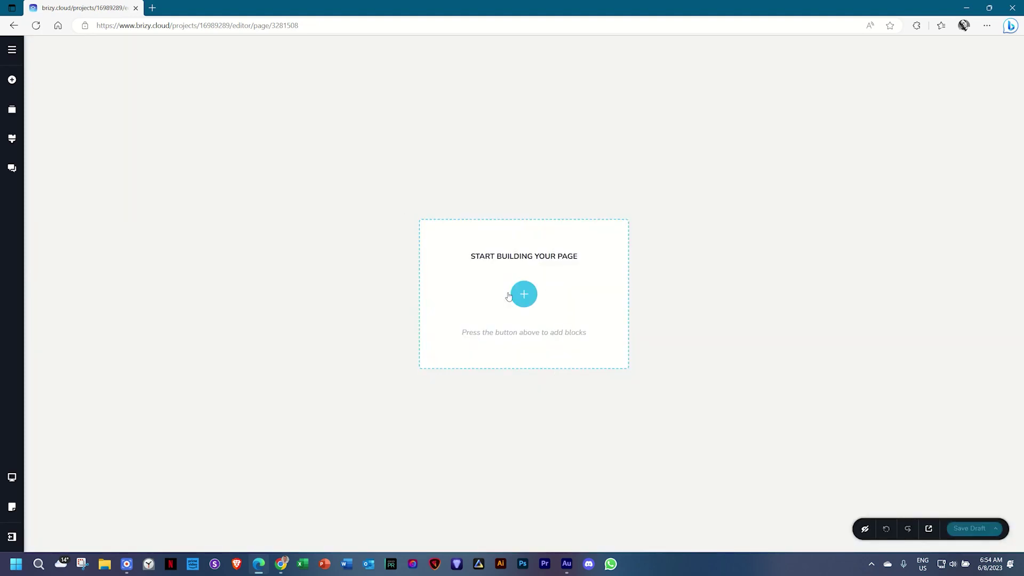
{"action": "left_click", "coordinate": [521, 293]}
{"action": "left_click", "coordinate": [324, 368]}
{"action": "left_click", "coordinate": [736, 517]}
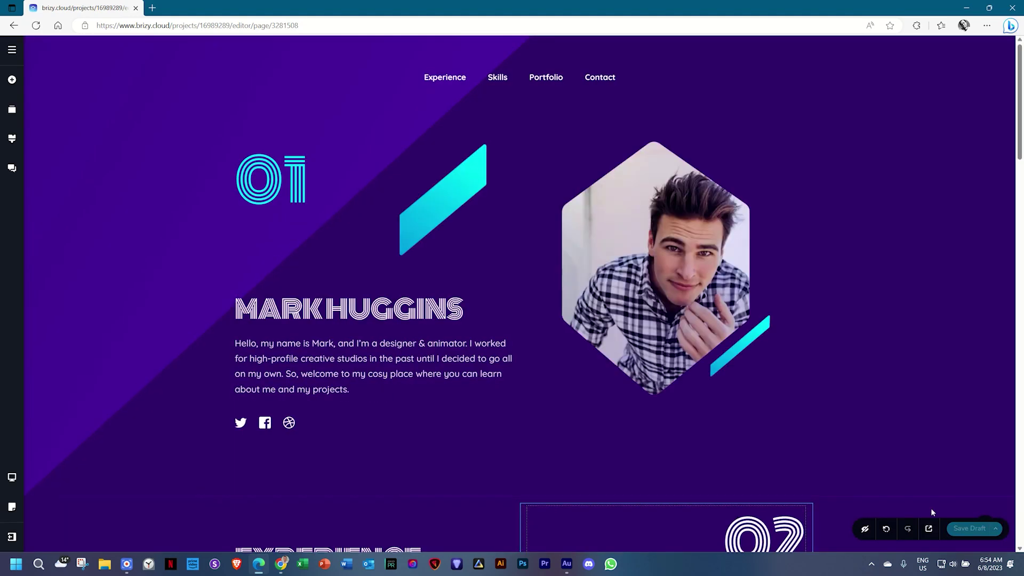
Step: Publish the resume page and view the live site with its Made With Brizy badge
{"action": "left_click", "coordinate": [965, 498]}
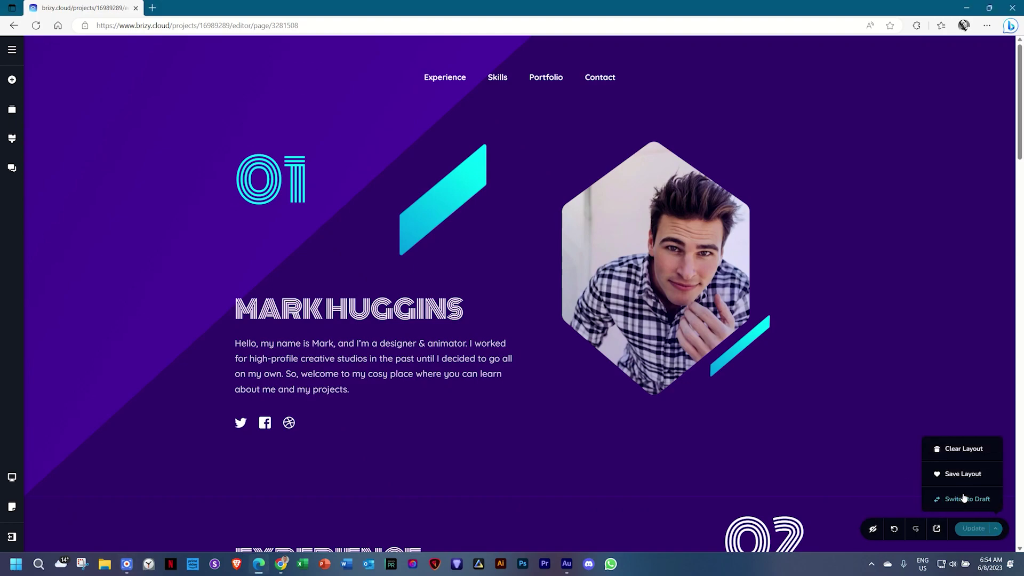
{"action": "scroll", "coordinate": [663, 406], "scroll_direction": "down", "scroll_amount": 10}
{"action": "scroll", "coordinate": [663, 408], "scroll_direction": "down", "scroll_amount": 10}
{"action": "scroll", "coordinate": [662, 411], "scroll_direction": "up", "scroll_amount": 10}
{"action": "left_click", "coordinate": [937, 529]}
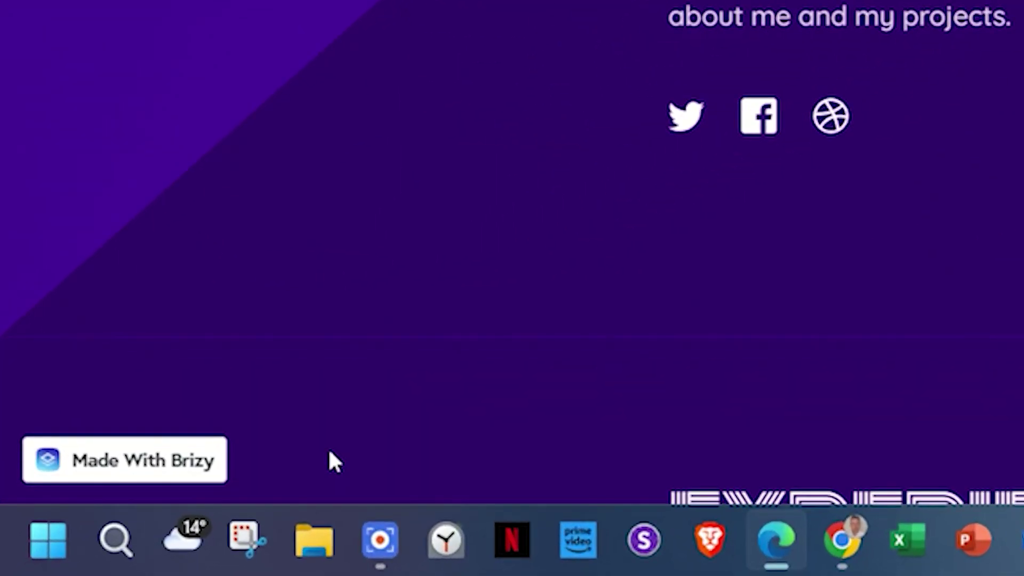
{"action": "scroll", "coordinate": [111, 536], "scroll_direction": "down", "scroll_amount": 2}
{"action": "scroll", "coordinate": [112, 537], "scroll_direction": "down", "scroll_amount": 2}
{"action": "scroll", "coordinate": [329, 451], "scroll_direction": "down", "scroll_amount": 5}
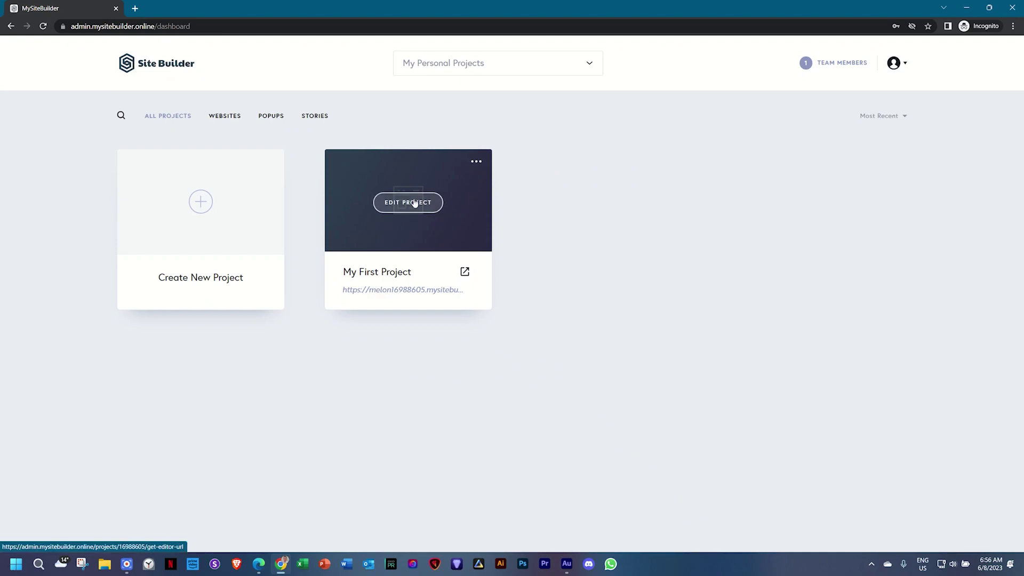
Step: Open My First Project in MySiteBuilder, then return to the Brizy Cloud browser window
{"action": "left_click", "coordinate": [408, 210]}
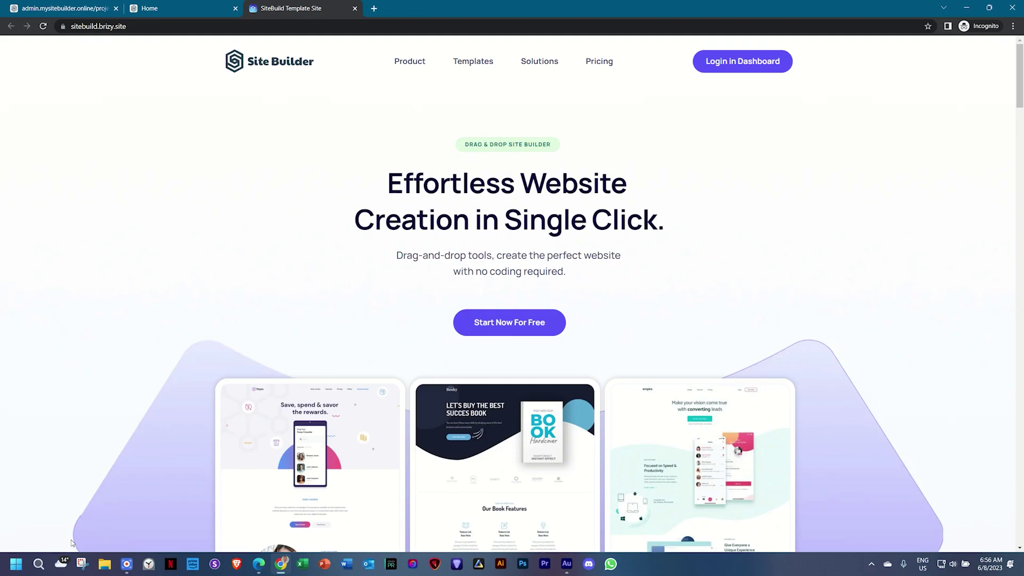
{"action": "scroll", "coordinate": [224, 372], "scroll_direction": "down", "scroll_amount": 3}
{"action": "scroll", "coordinate": [225, 374], "scroll_direction": "down", "scroll_amount": 5}
{"action": "scroll", "coordinate": [224, 379], "scroll_direction": "down", "scroll_amount": 5}
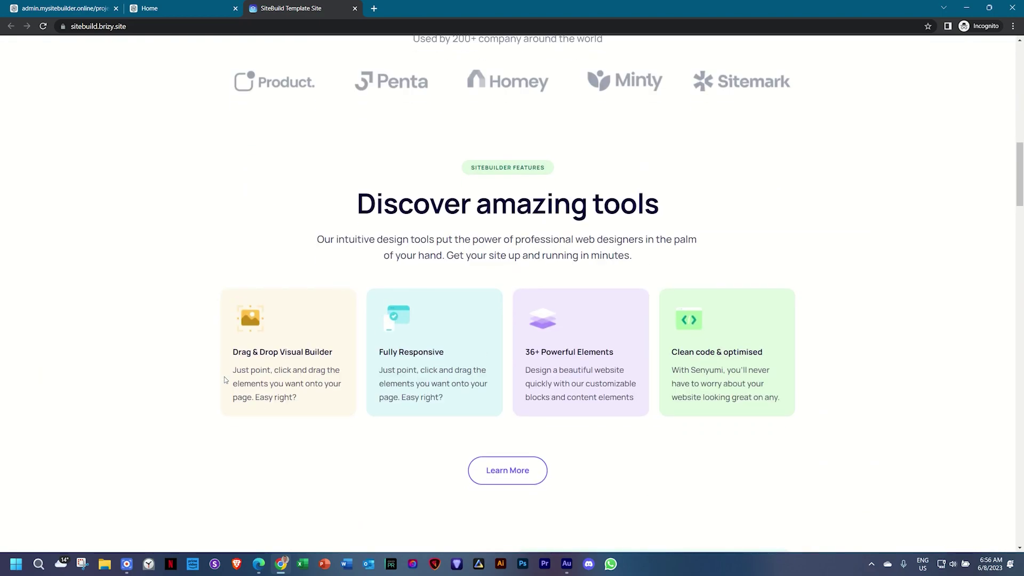
{"action": "scroll", "coordinate": [224, 380], "scroll_direction": "down", "scroll_amount": 4}
{"action": "scroll", "coordinate": [223, 377], "scroll_direction": "up", "scroll_amount": 6}
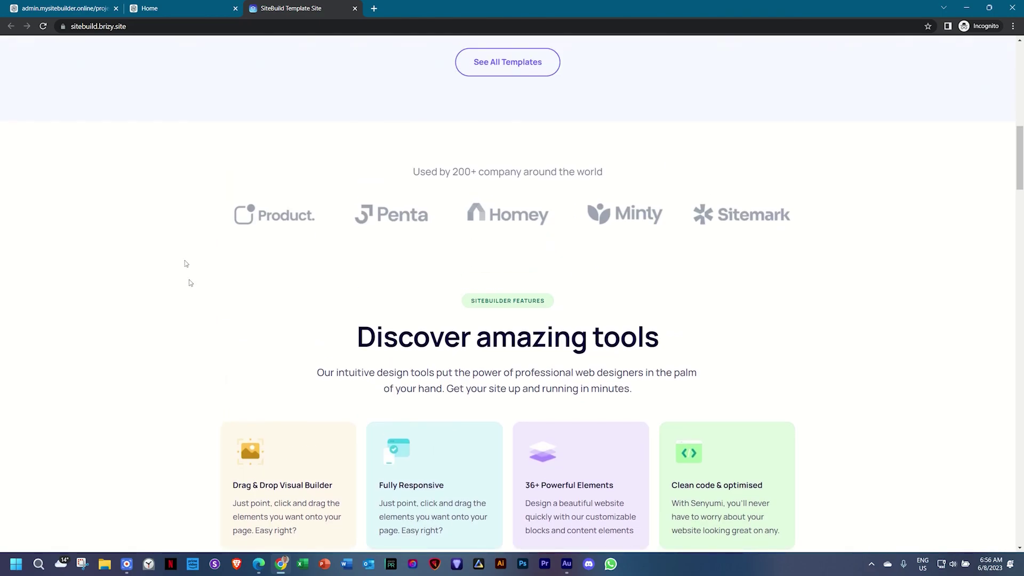
{"action": "left_click", "coordinate": [259, 563]}
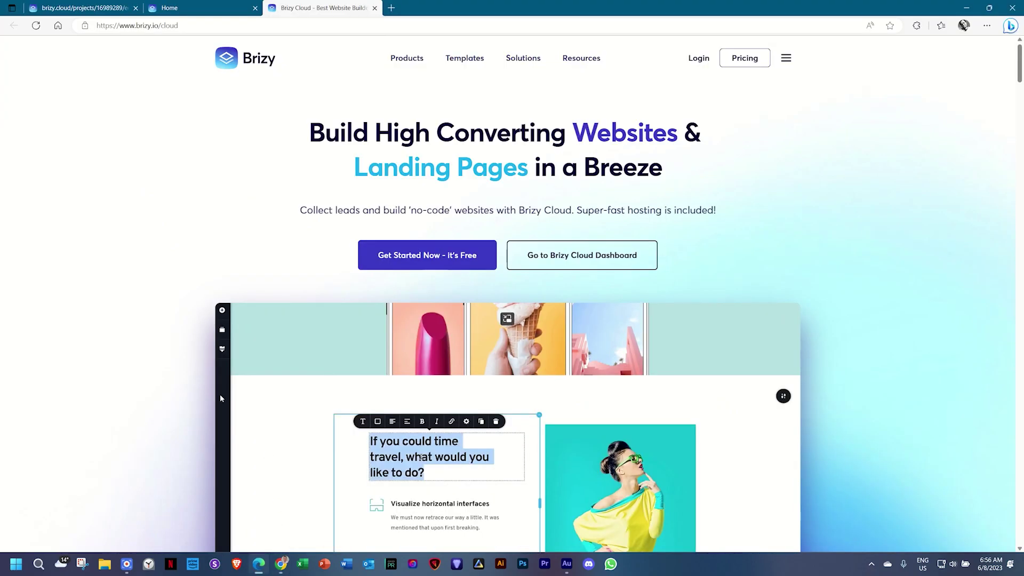
Step: Go back to the Brizy editor tab showing the portfolio page's Portfolio section
{"action": "left_click", "coordinate": [80, 7]}
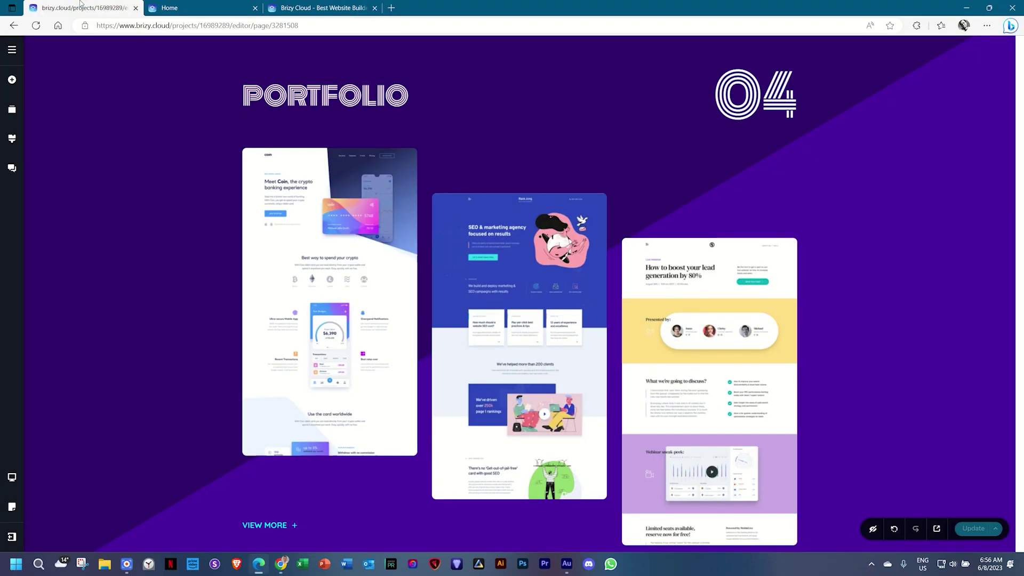